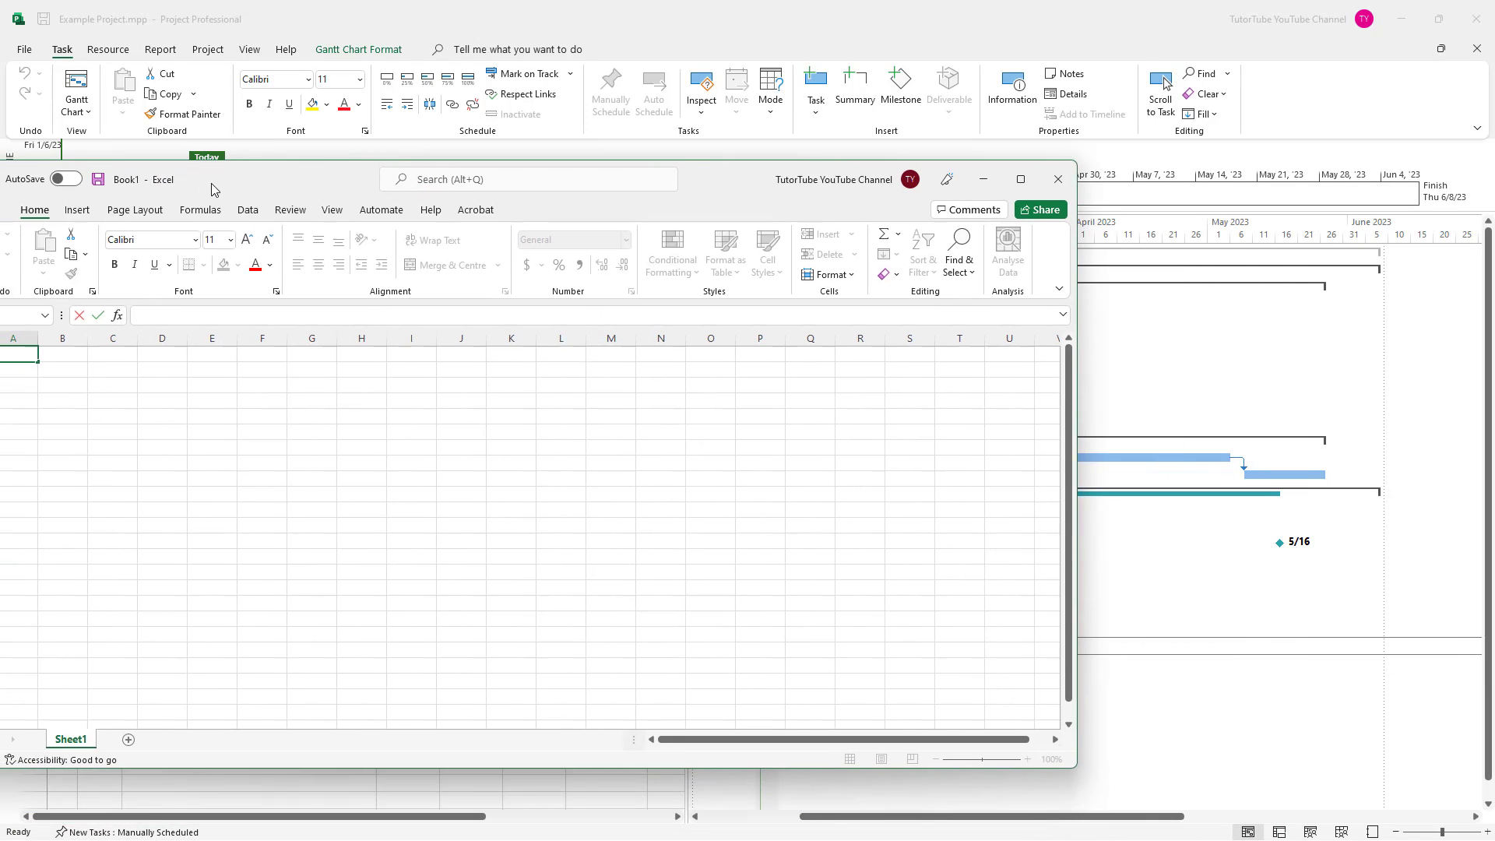
Enter Task 1 in cell A1 and fill column A down through Task 8
left_click_drag(214, 190, 429, 145)
key("Escape")
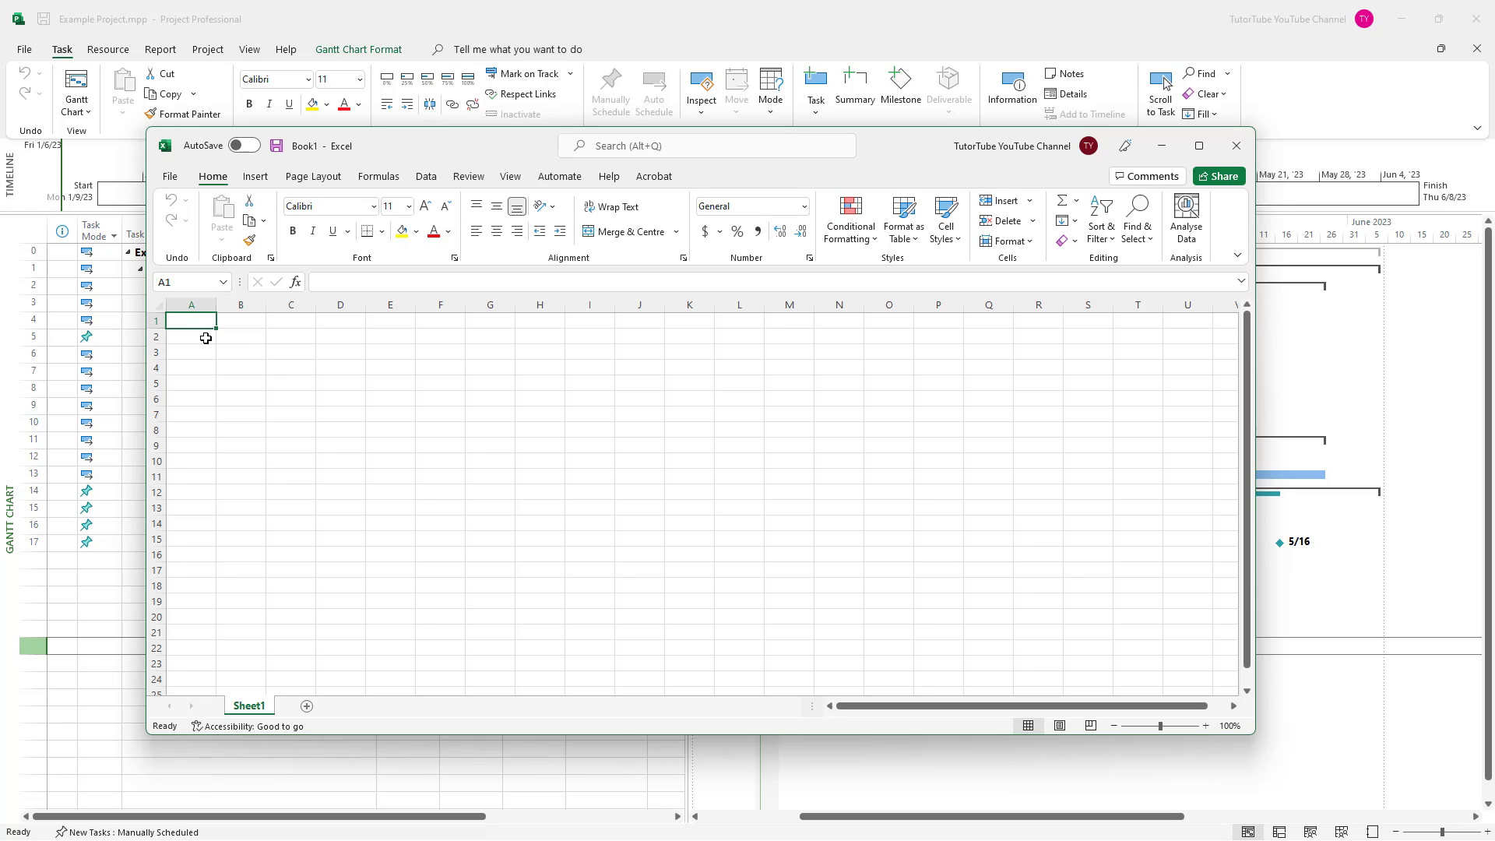
type("Task 1")
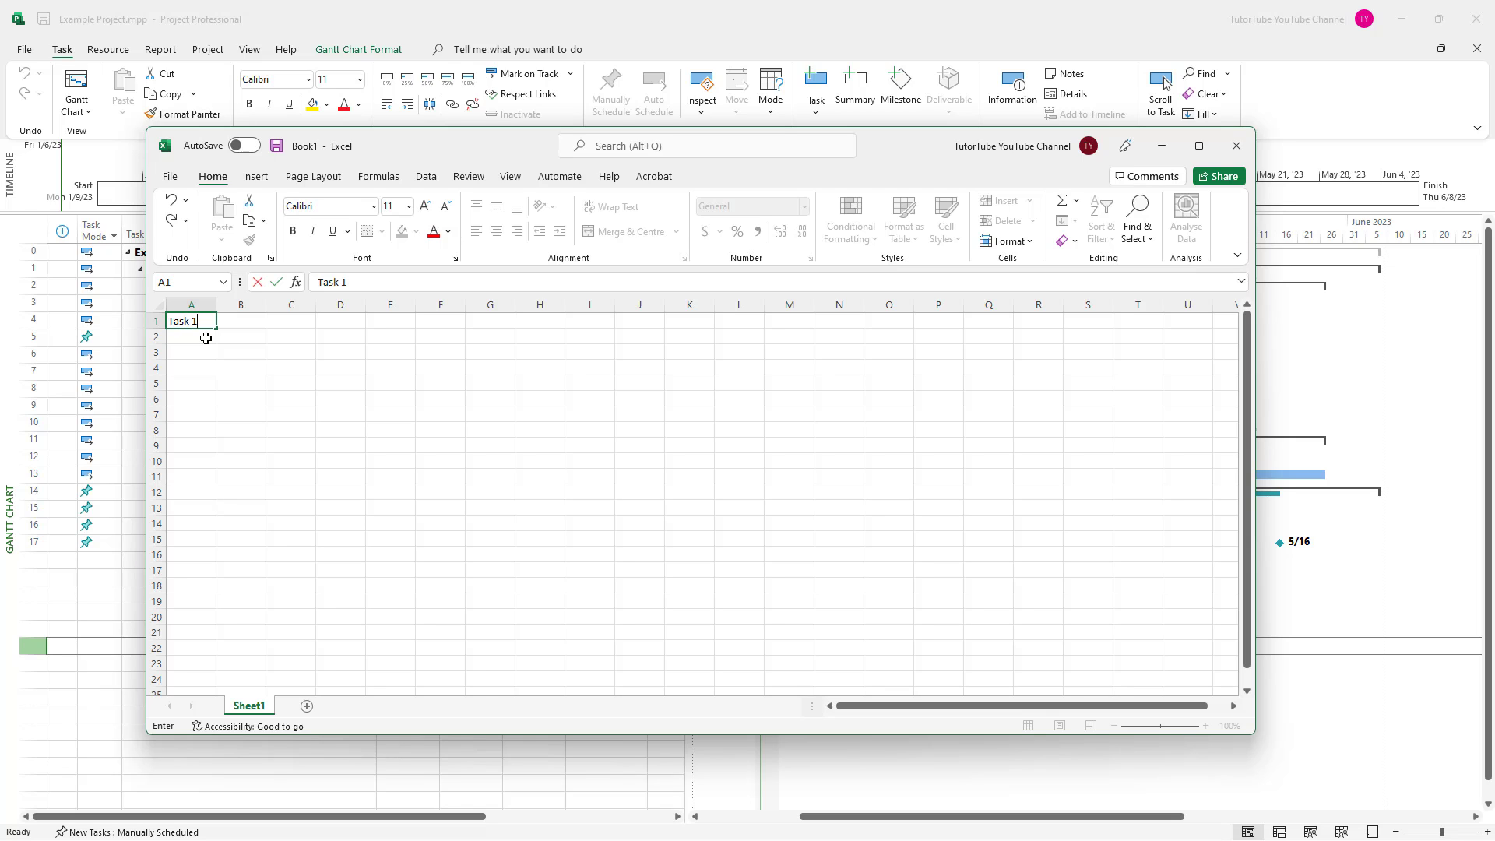
key("Return")
left_click(188, 321)
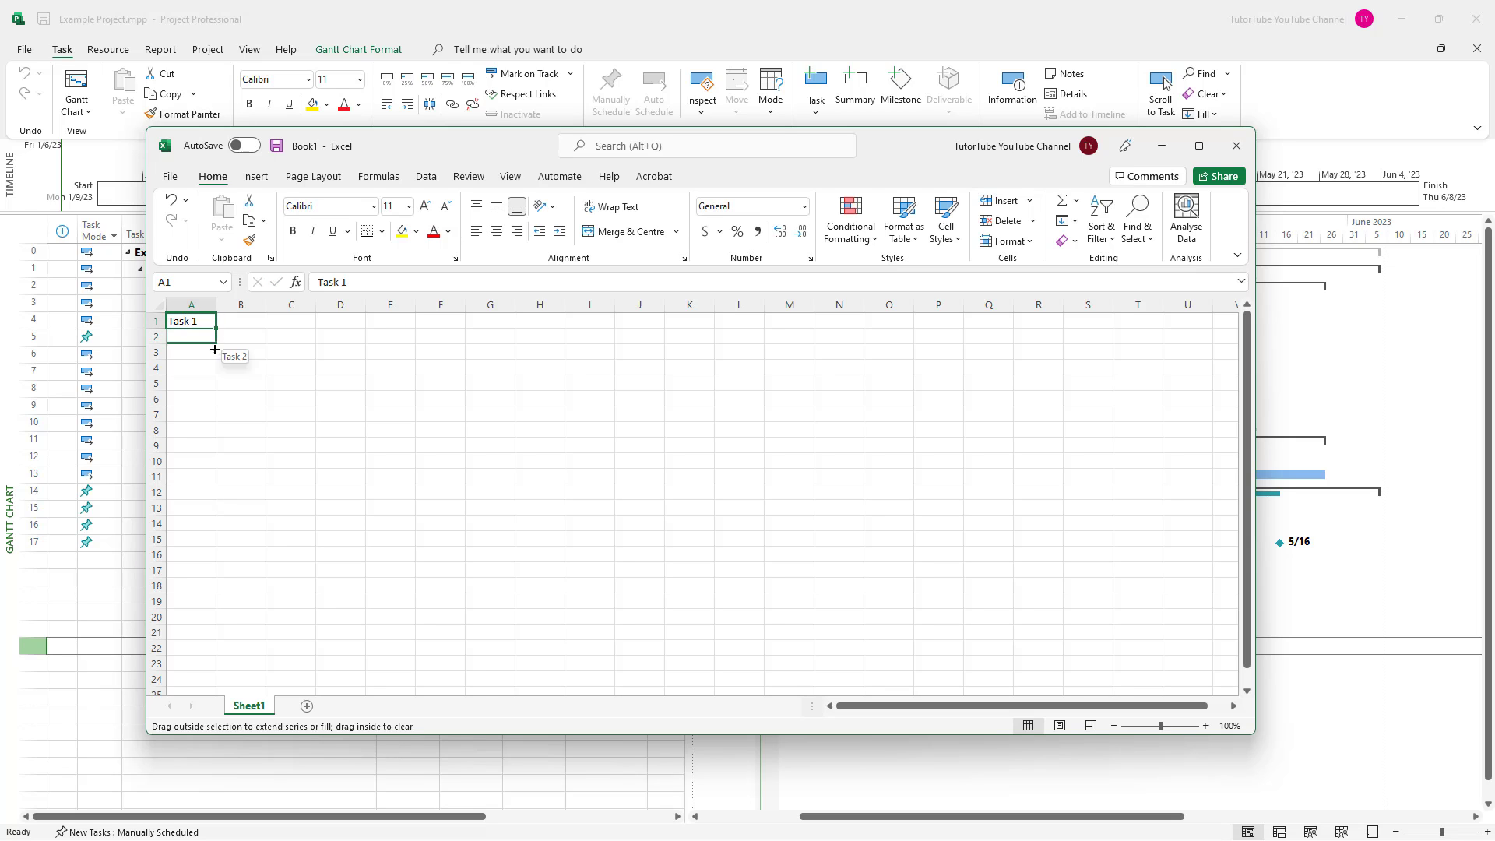
left_click_drag(217, 328, 208, 445)
left_click(291, 352)
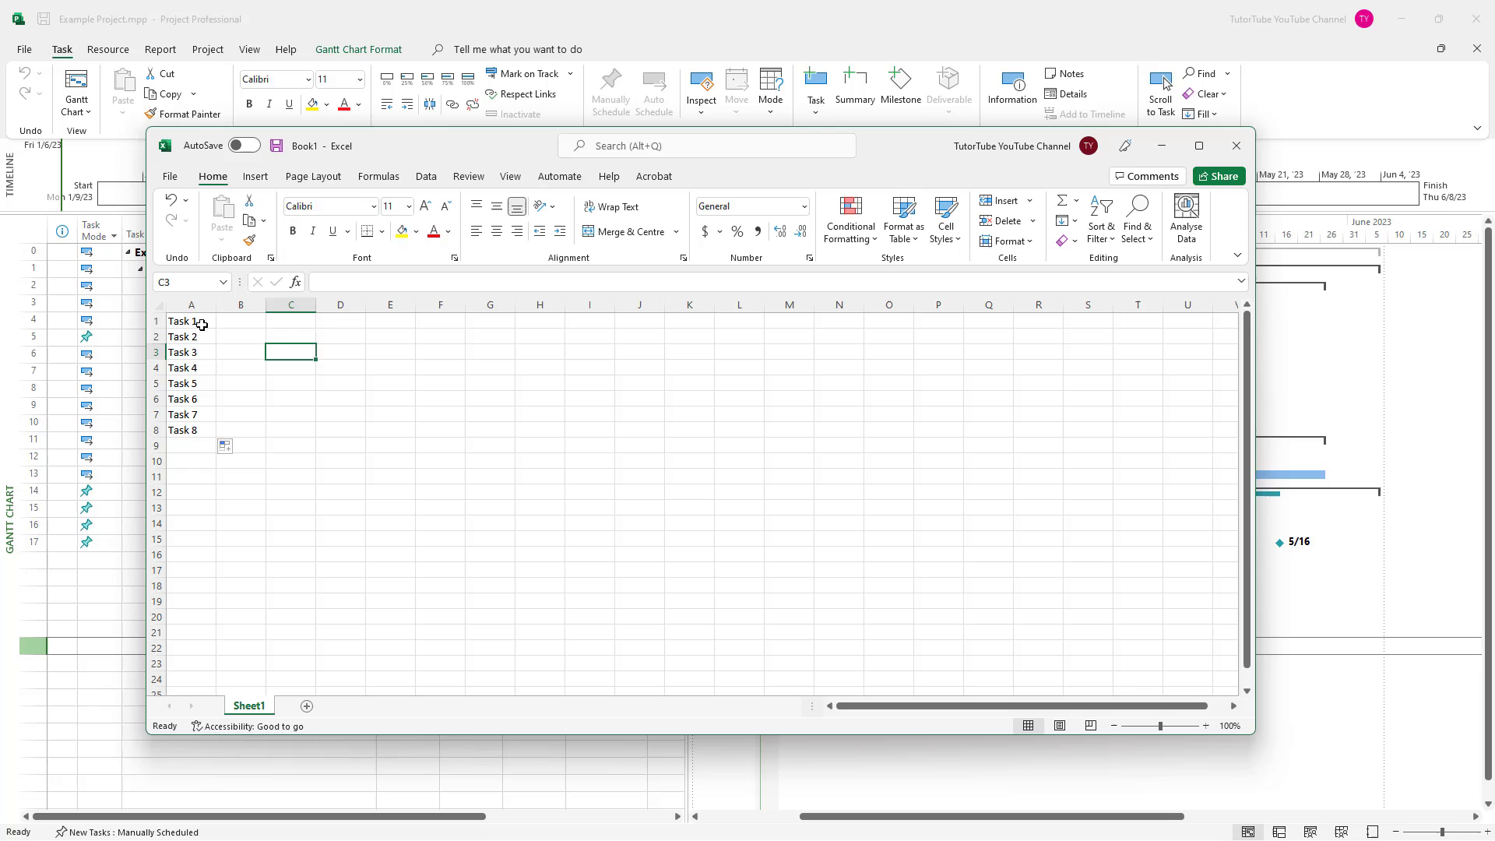
Copy cells A1:A8 and move the workbook aside to reveal the schedule
left_click_drag(187, 320, 193, 430)
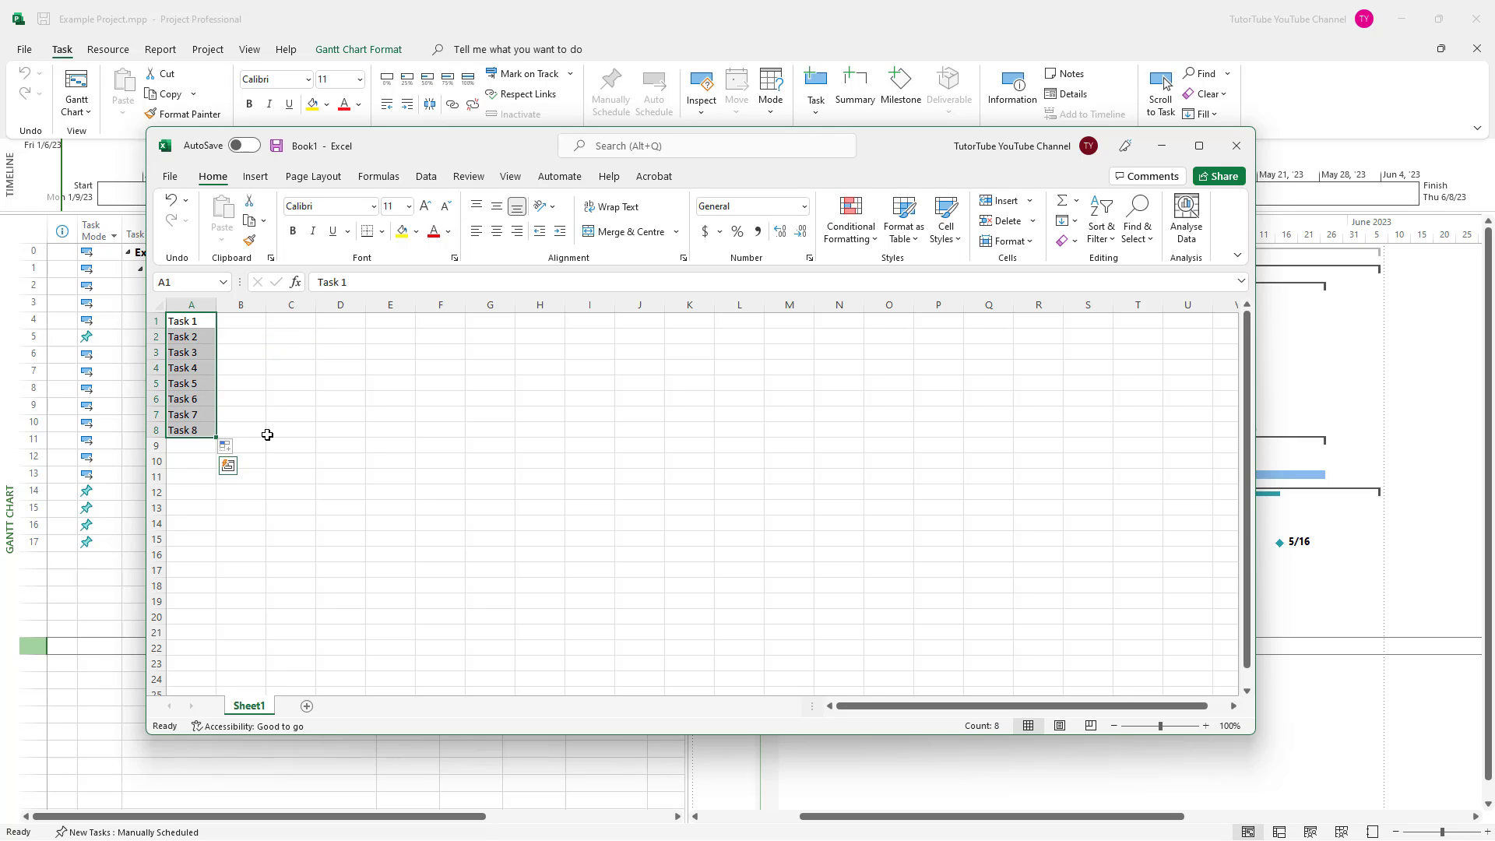
key("ctrl+c")
left_click_drag(351, 148, 845, 198)
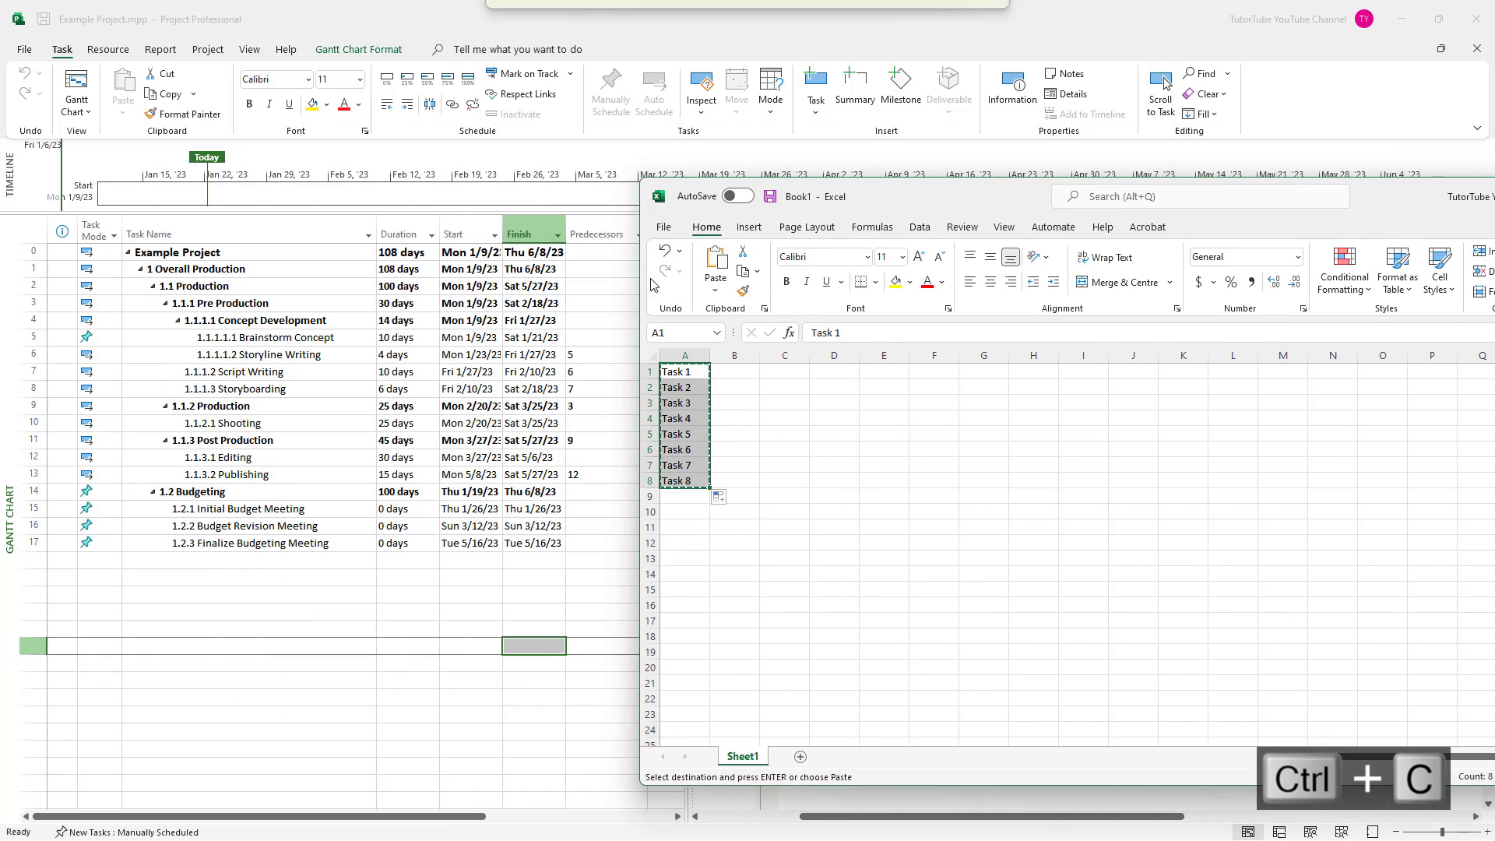
Paste the eight Excel task names into the Task Name cell of row 19
left_click(187, 583)
left_click(208, 631)
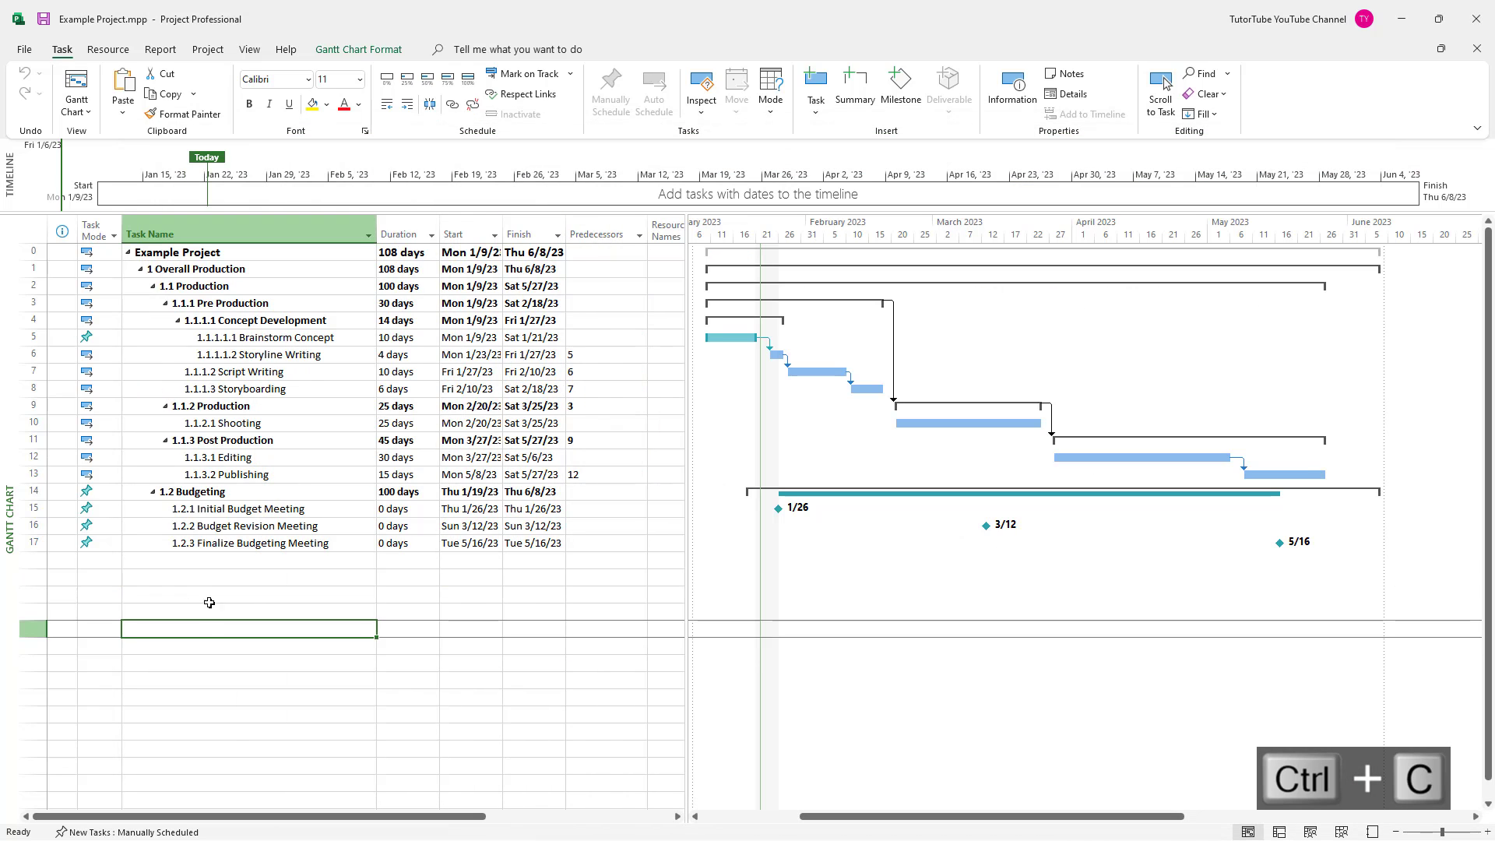
left_click(207, 581)
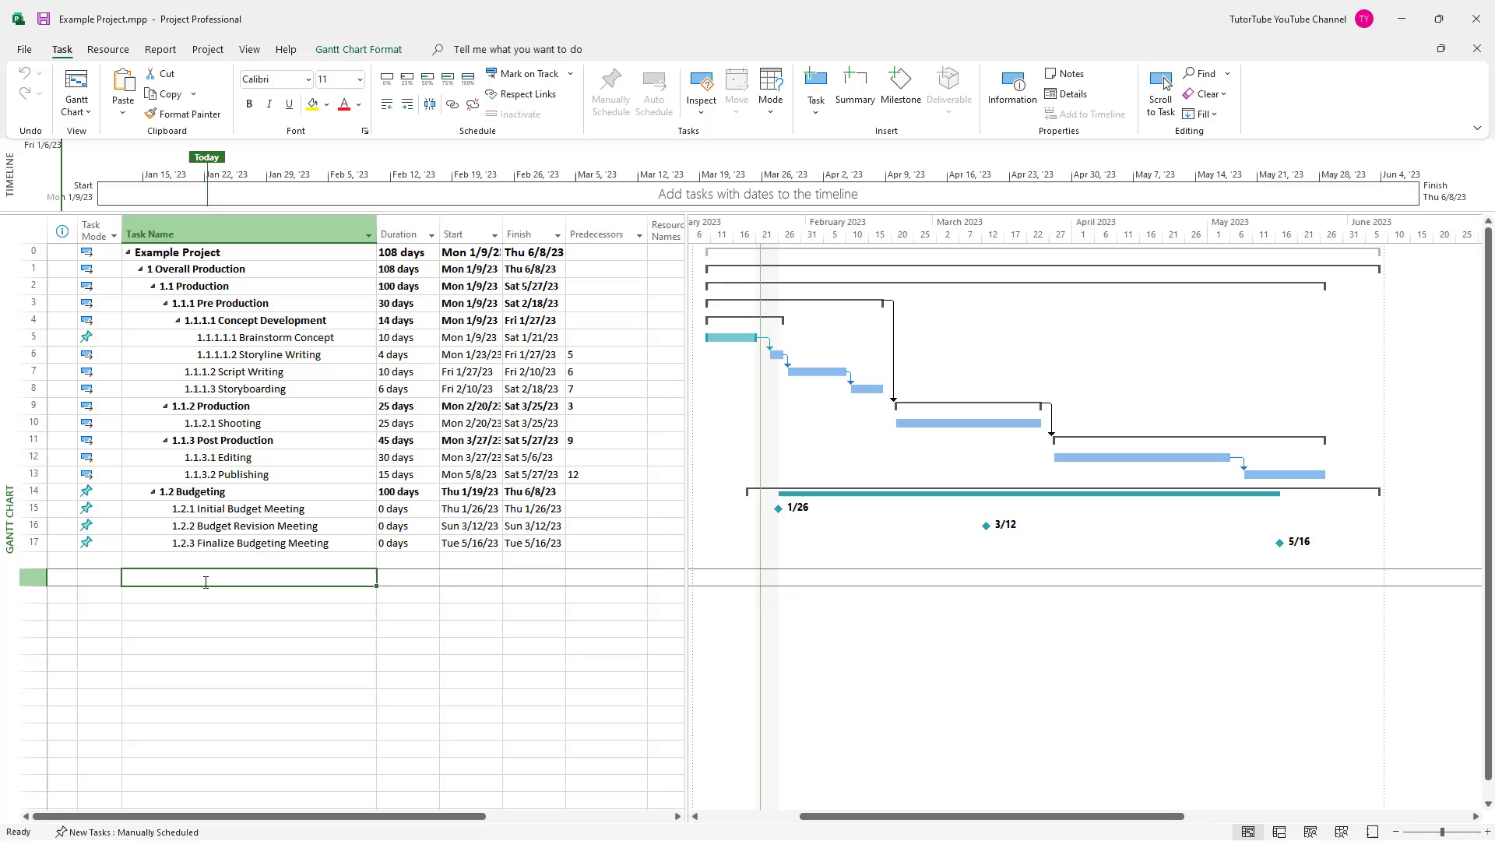
key("ctrl+v")
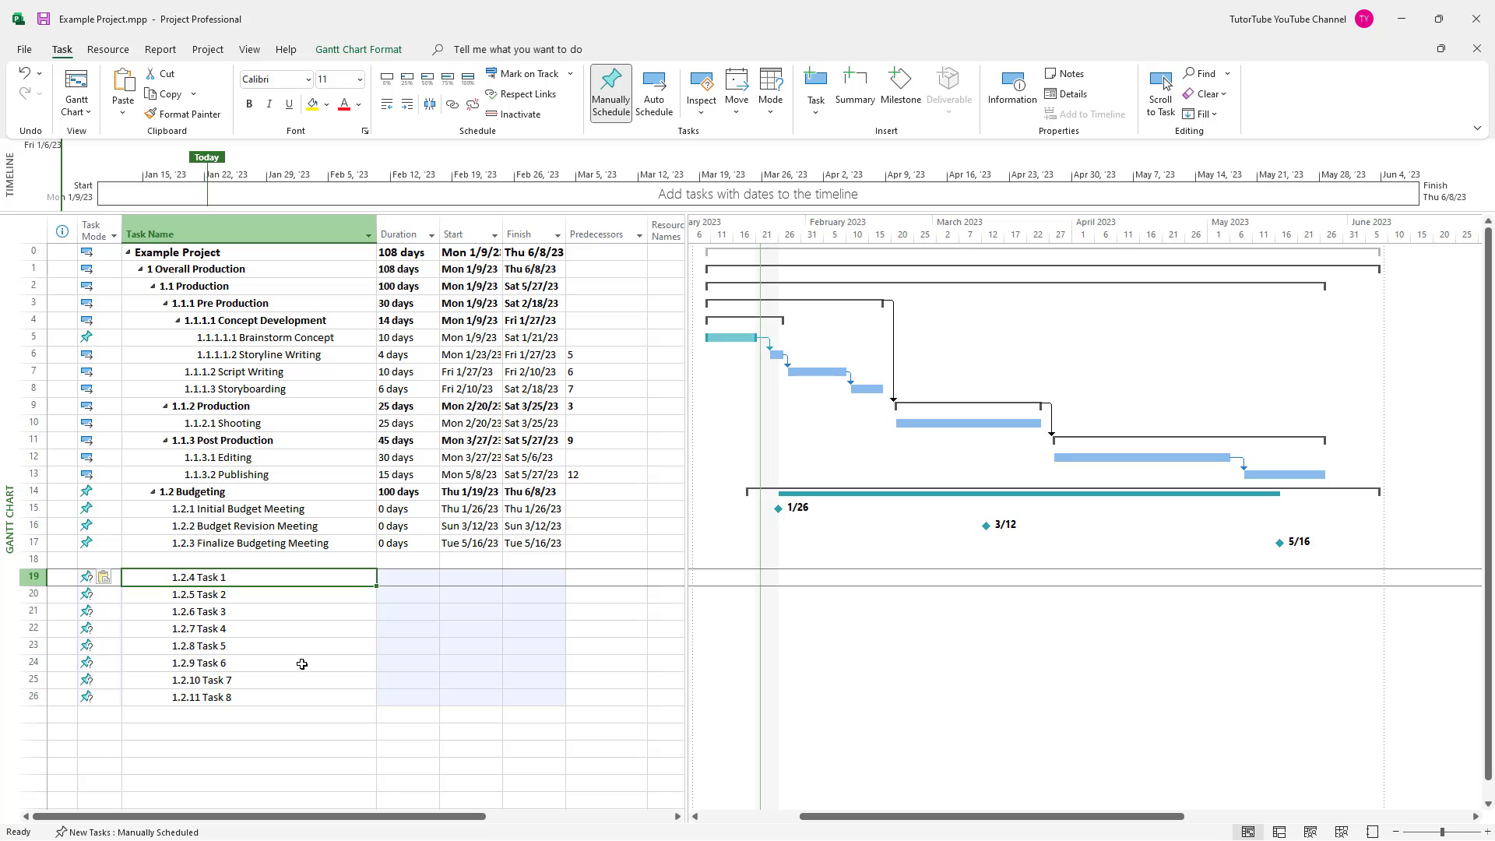
Move the Excel window out of view and bring up a blank Word document
key("alt+Tab")
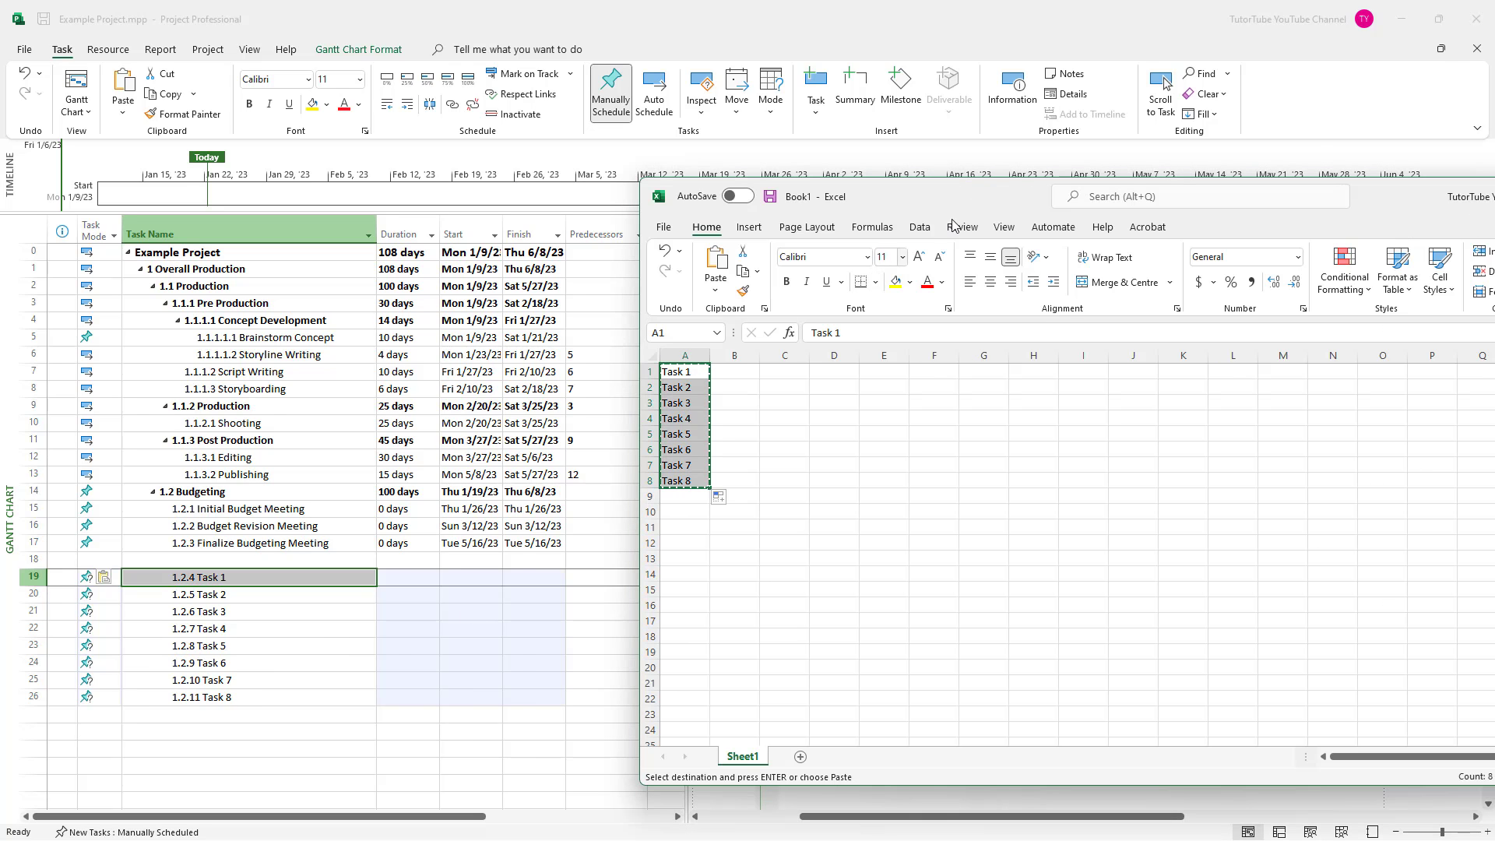
left_click_drag(987, 197, 424, 176)
key("alt+Tab")
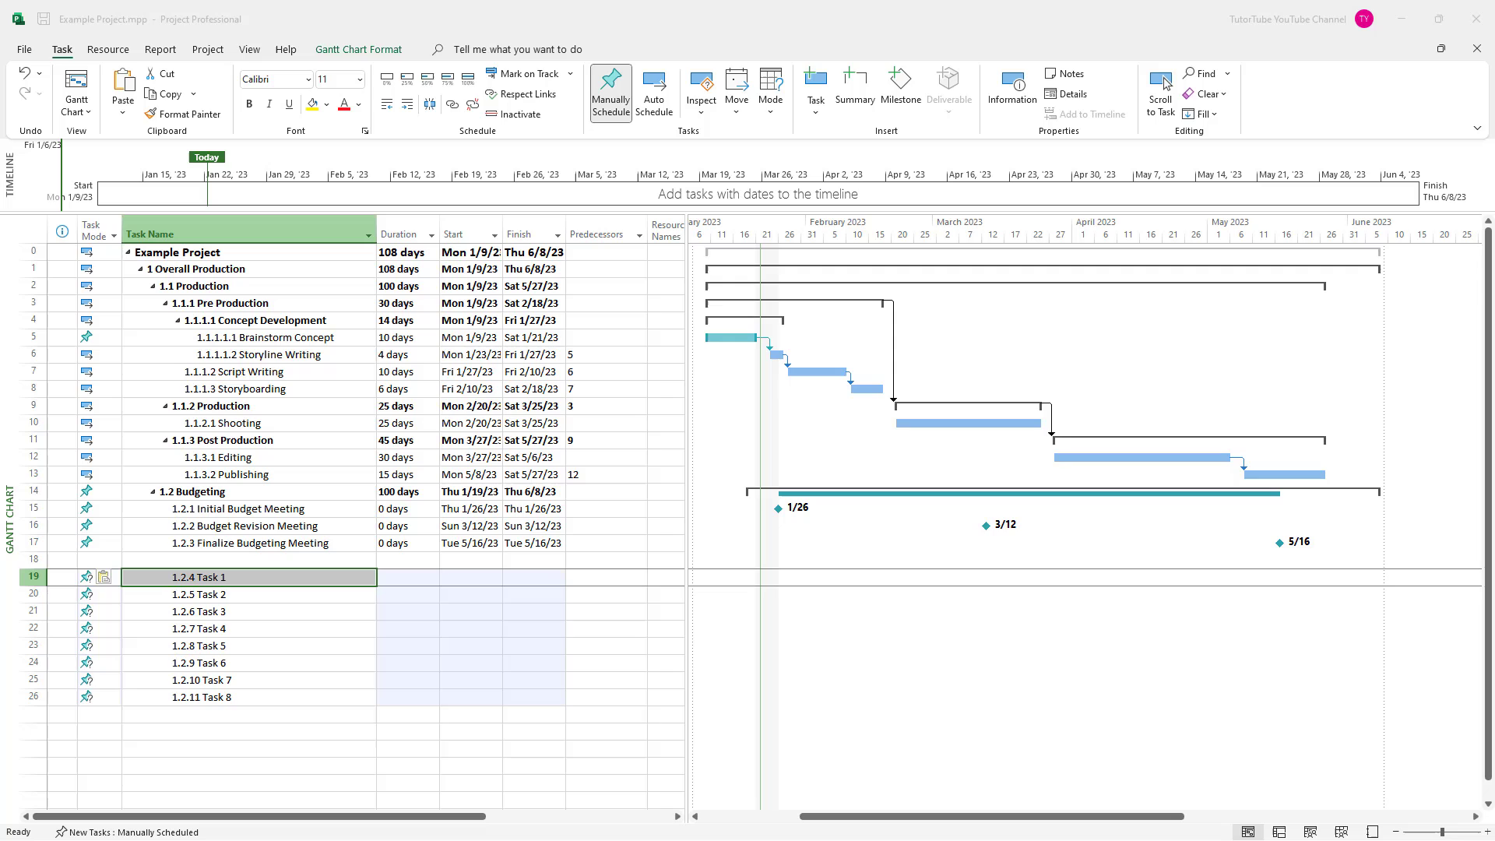
key("alt+Tab")
Type Task with indented SubTask1–Subtask3, then Task2 and Task3, and copy all six lines
left_click_drag(1121, 304, 852, 211)
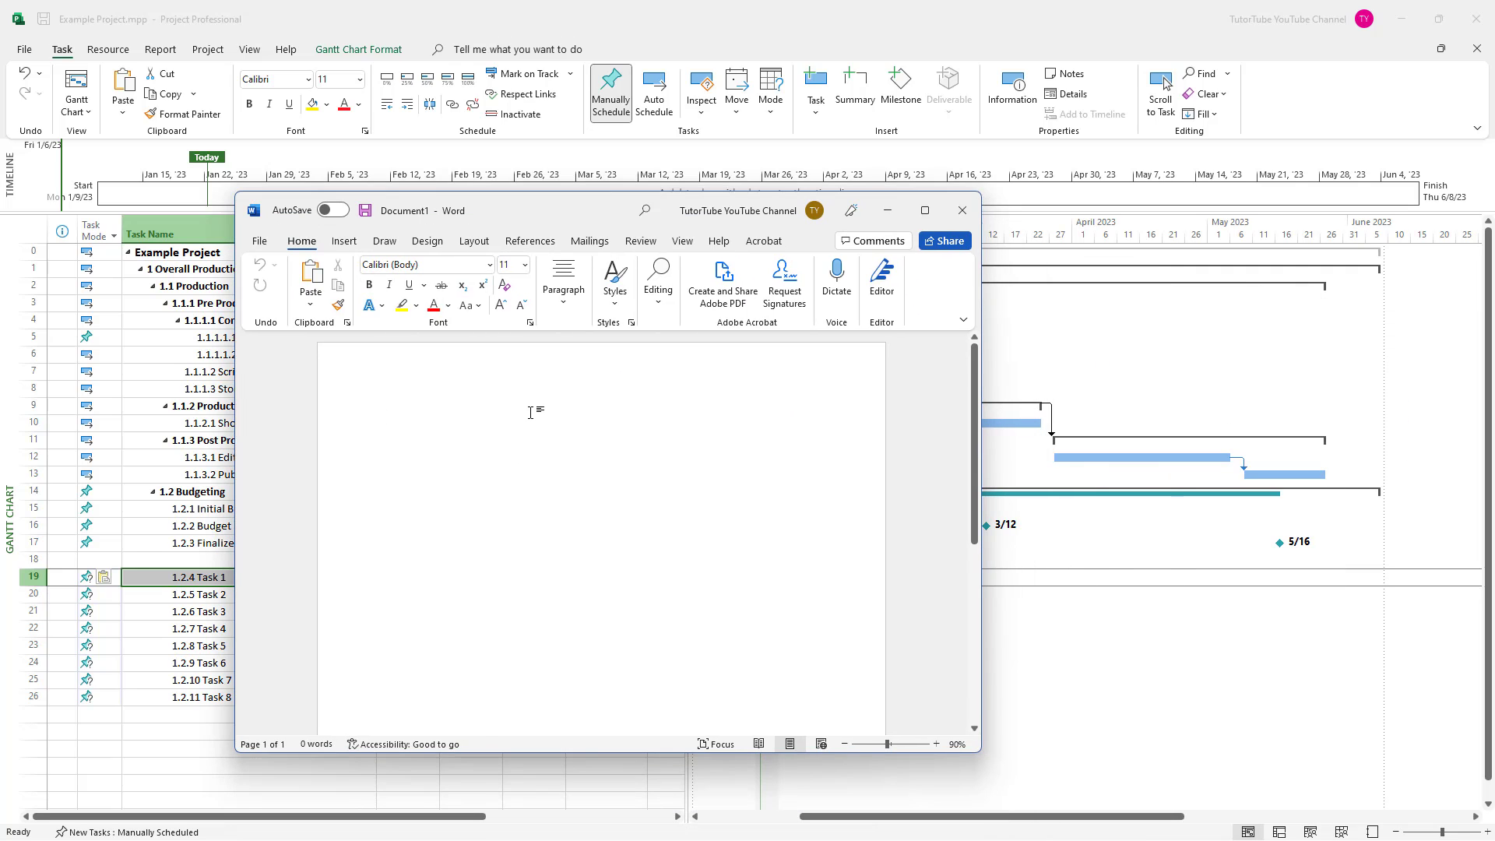
type("Task")
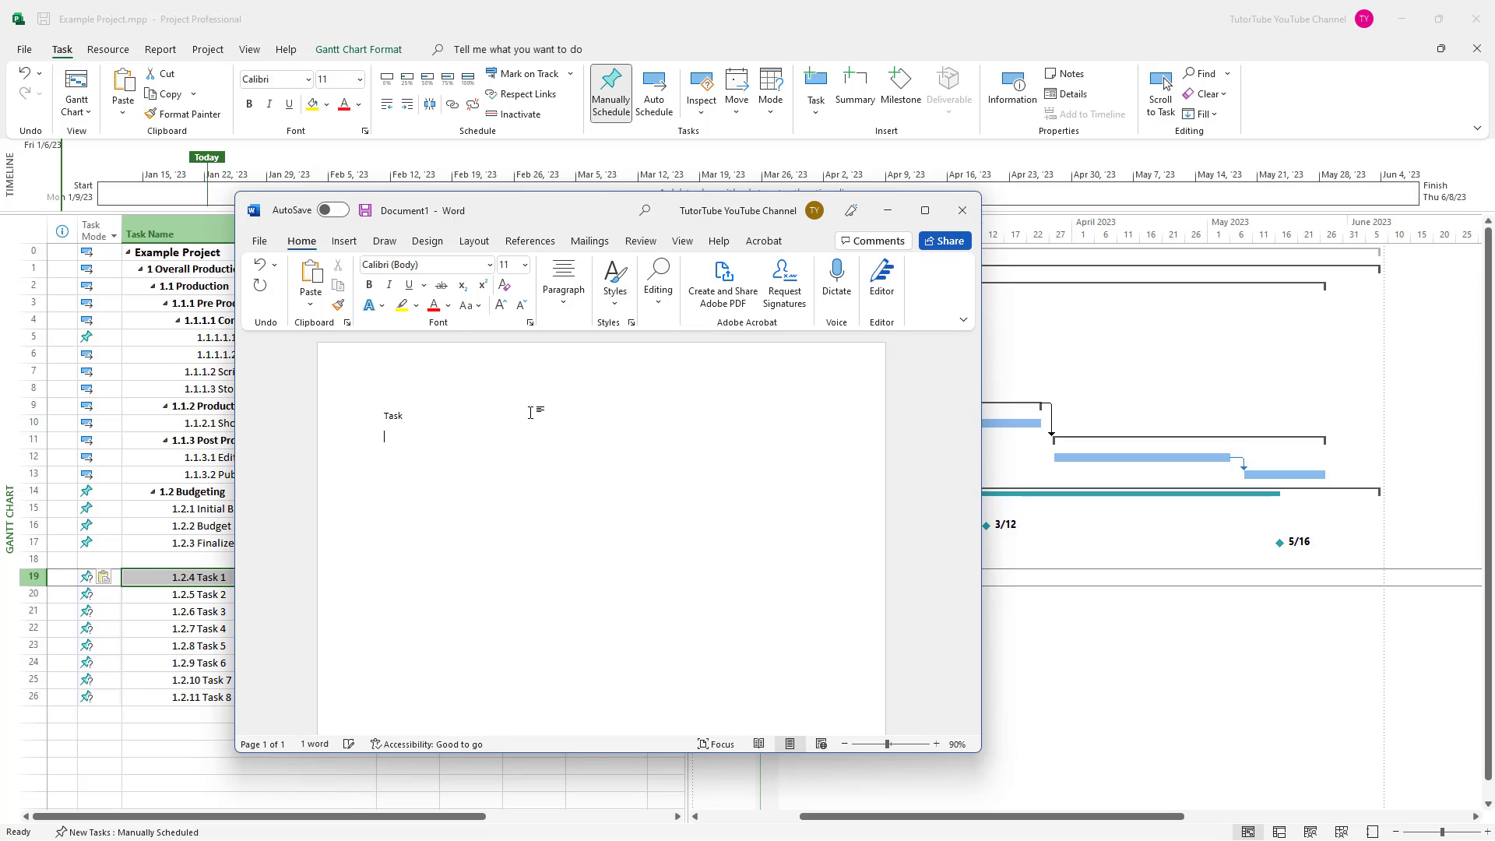
type(" Task")
key("Return")
type("Tas")
key("Return")
type("ea")
type("k")
type("1")
key("BackSpace")
key("BackSpace")
key("BackSpace")
type("Tas")
key("Return")
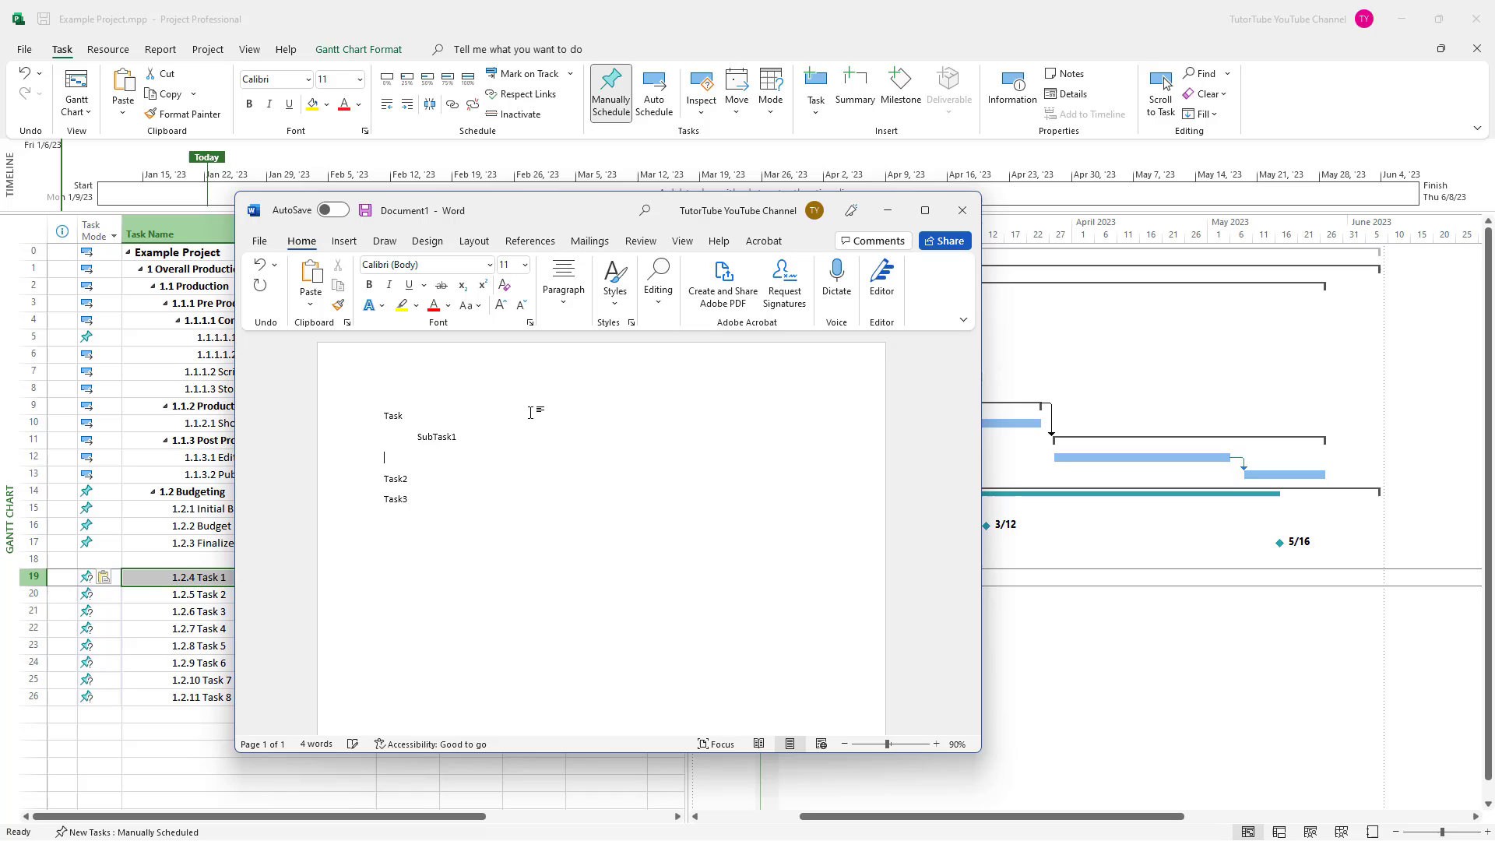
type("Sub")
type("Task2")
key("Return")
type("task")
type("3")
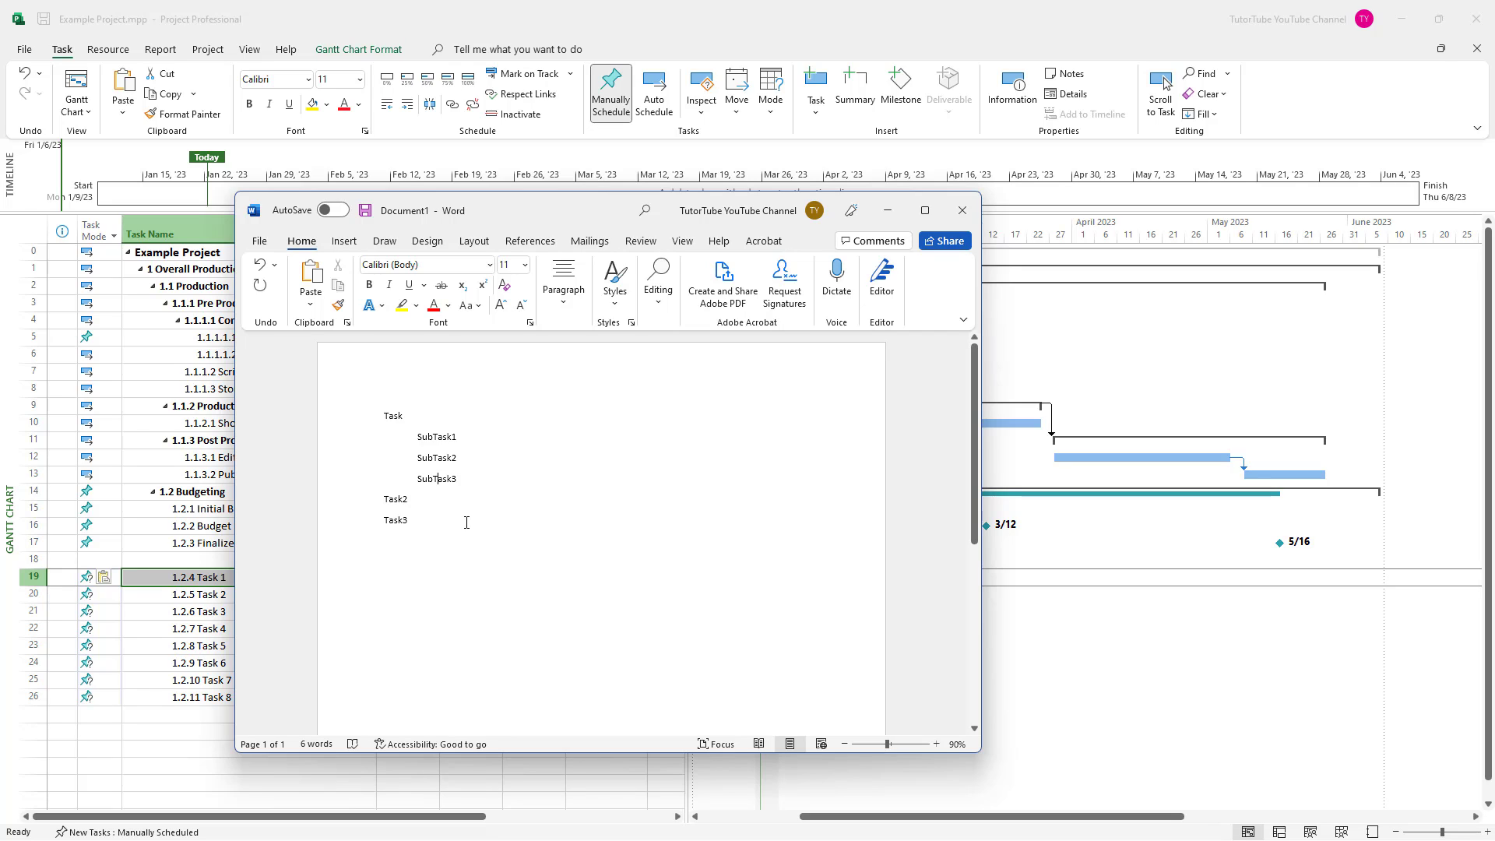
left_click_drag(465, 522, 371, 419)
key("ctrl+c")
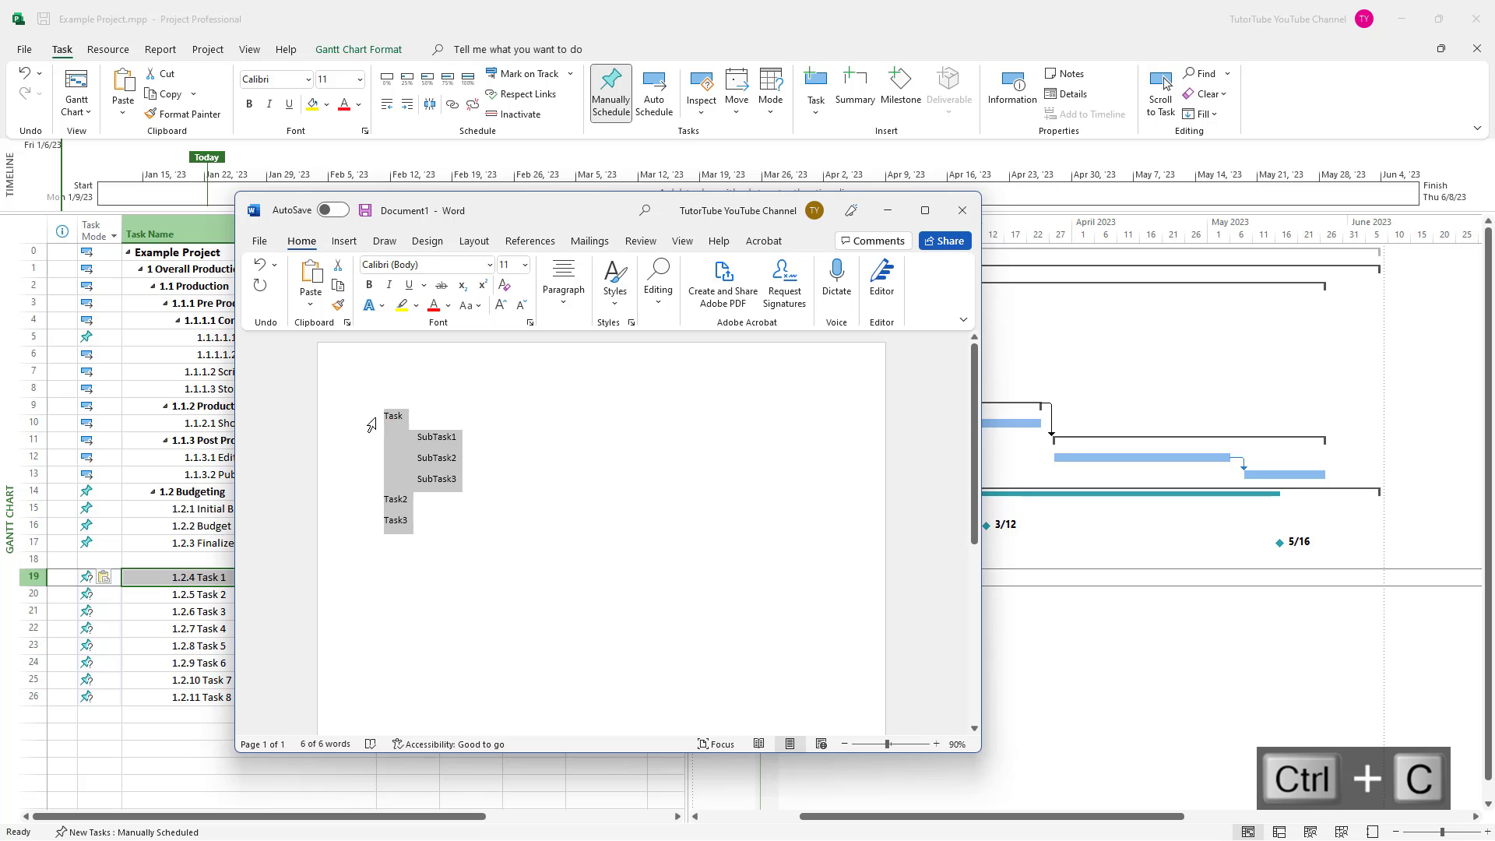
left_click_drag(479, 210, 1390, 345)
scroll(397, 599, "down", 5)
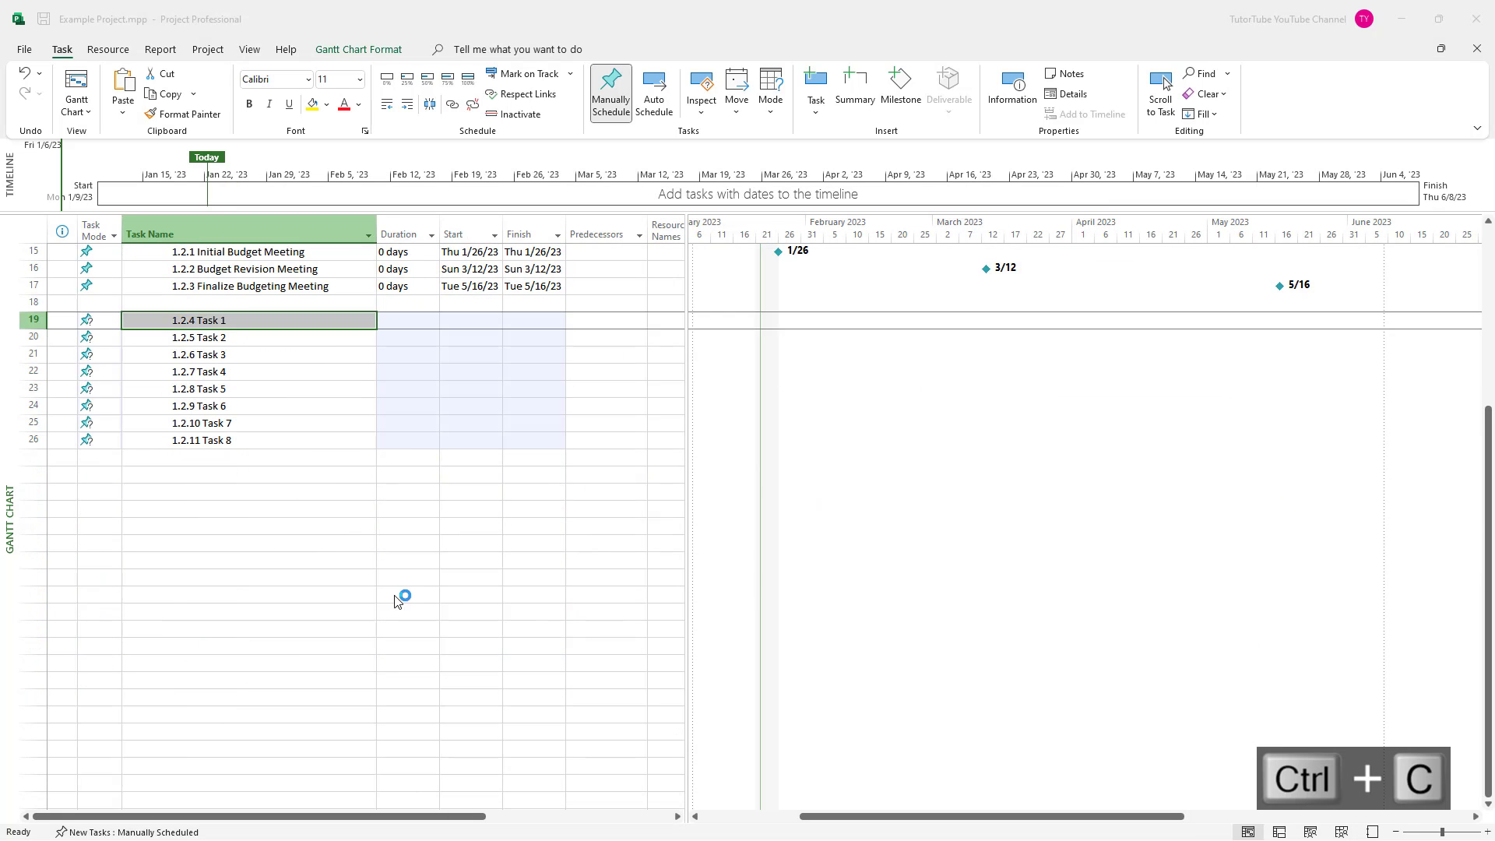
Paste the Word outline at row 28: summary Task over three subtasks, then Task2 and Task3
left_click(186, 474)
key("ctrl+v")
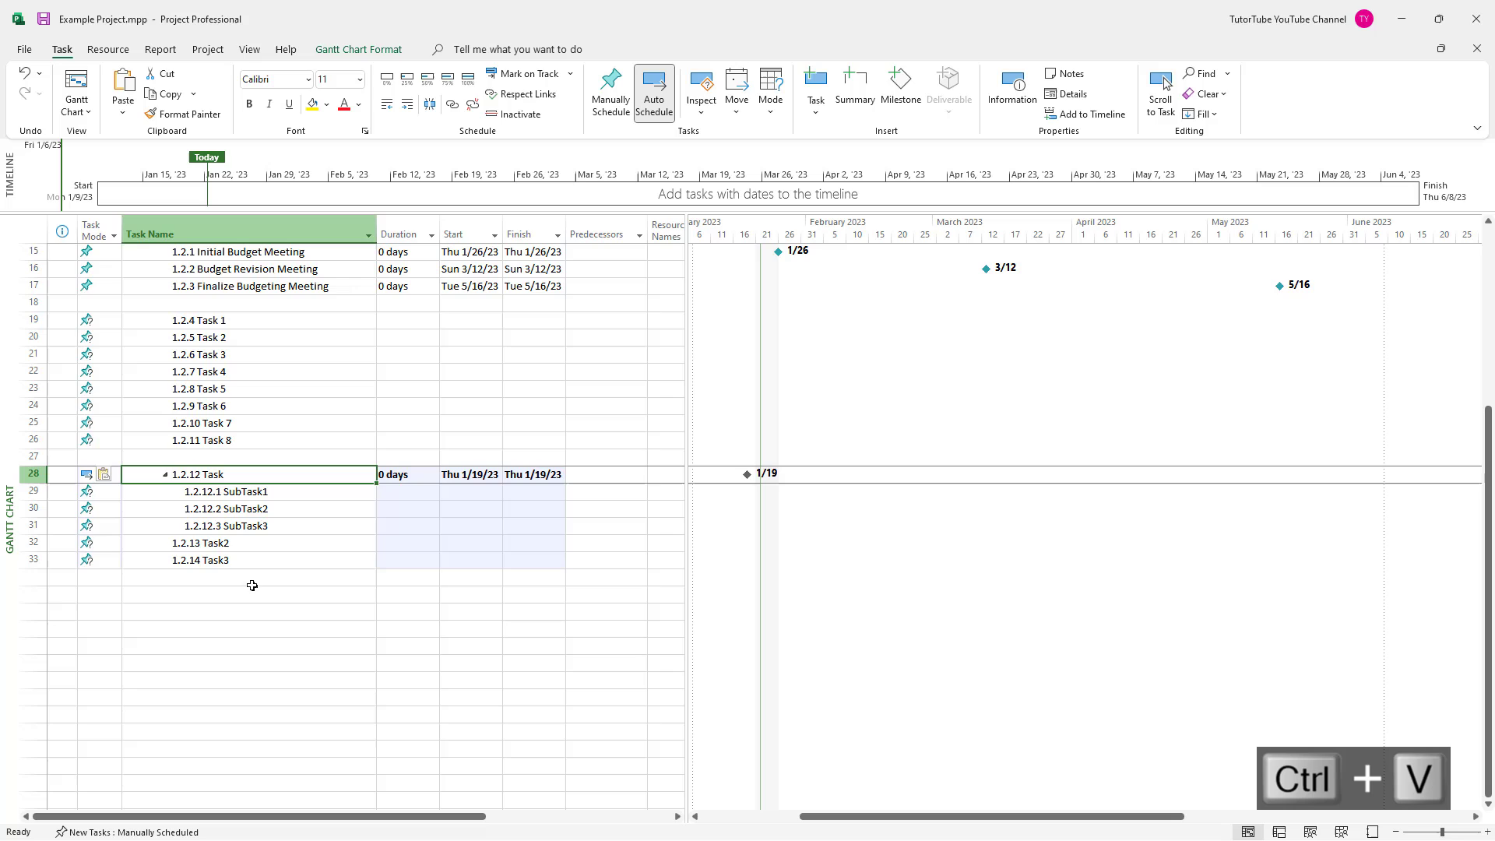
left_click(237, 511)
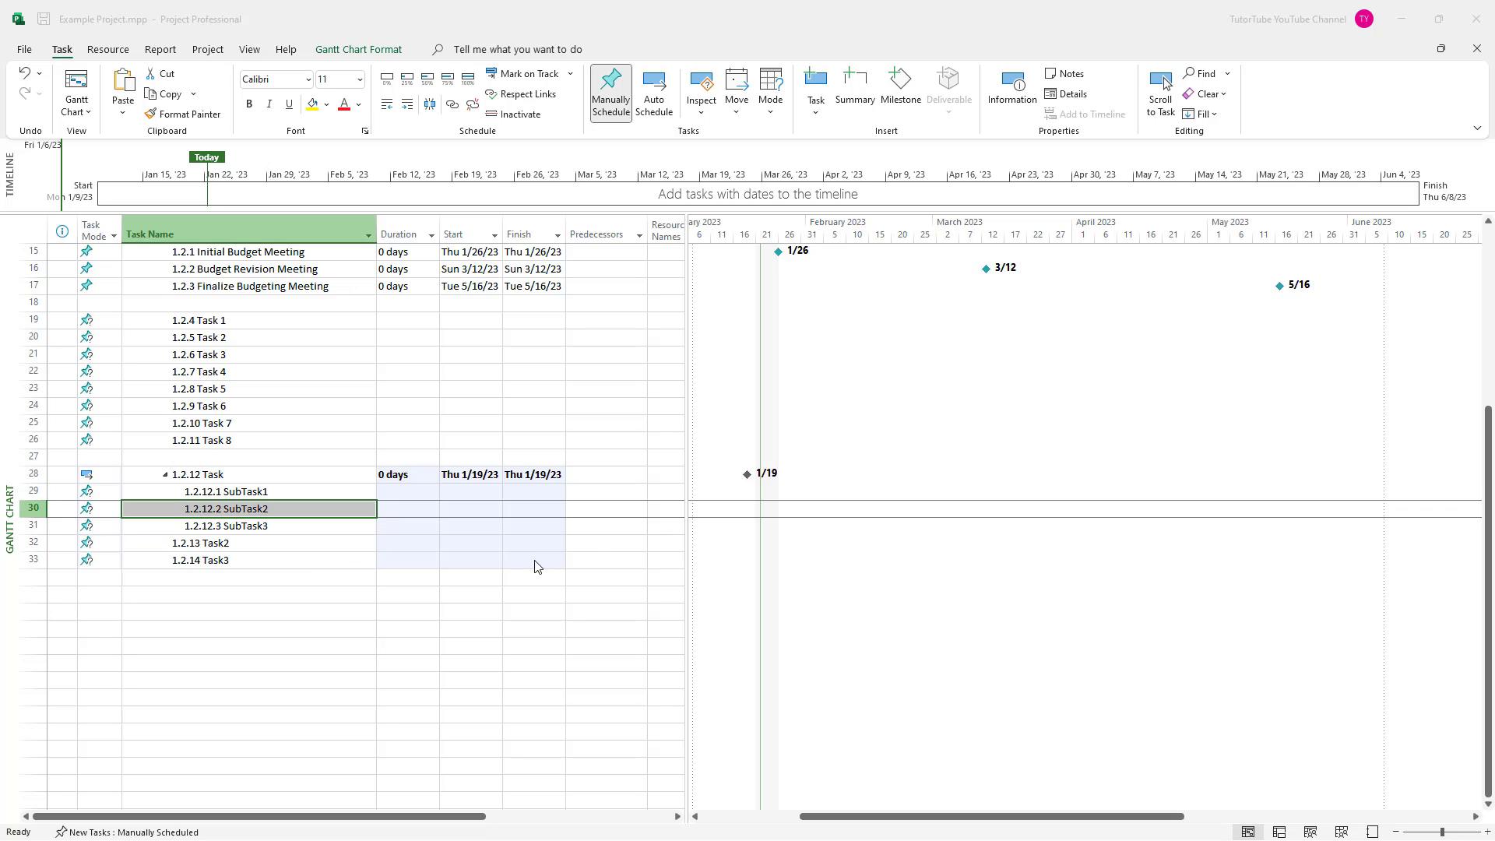
left_click(373, 581)
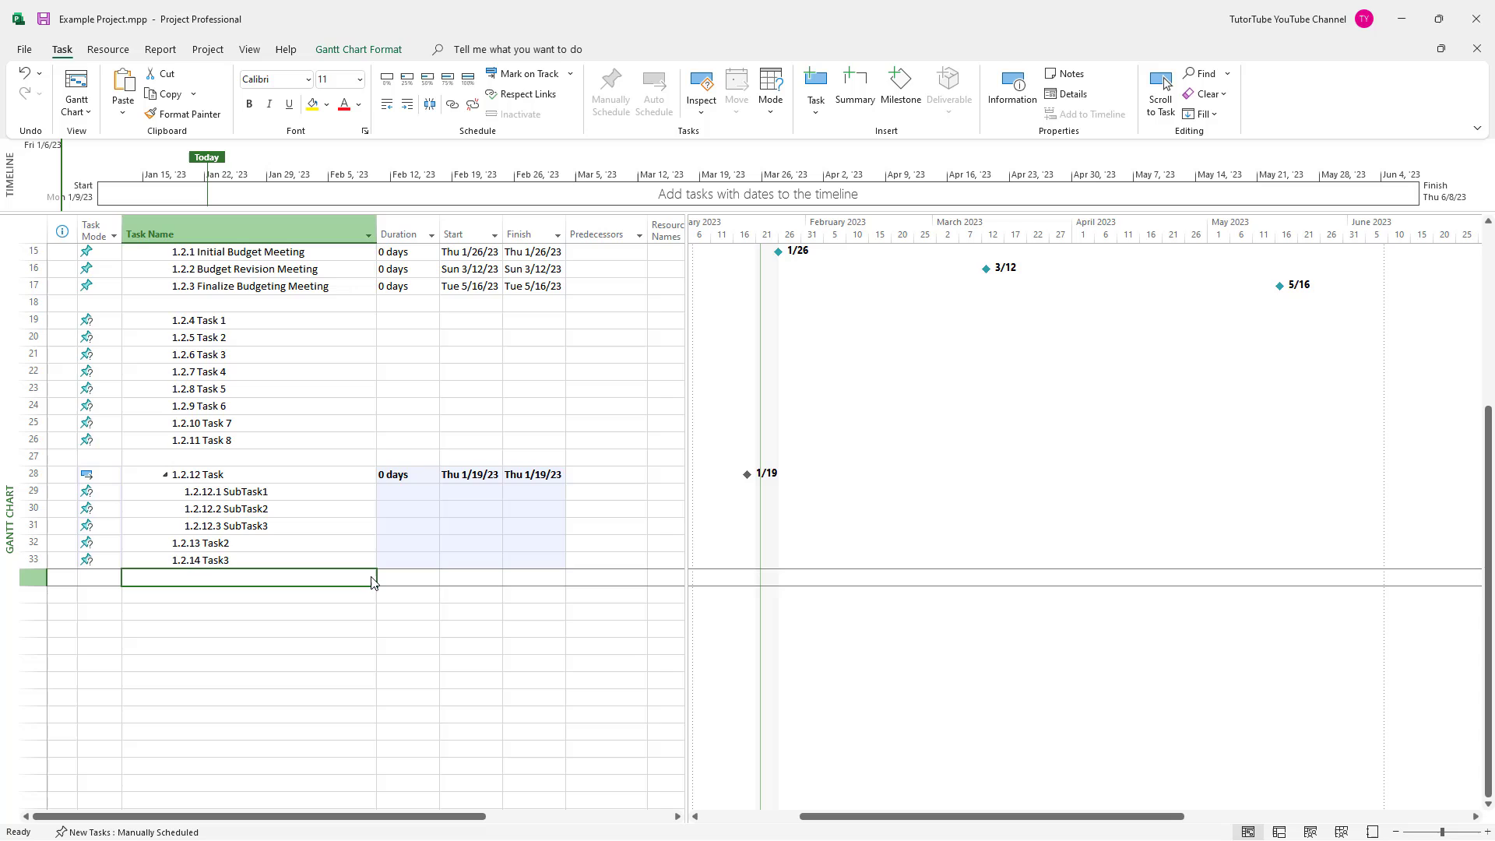